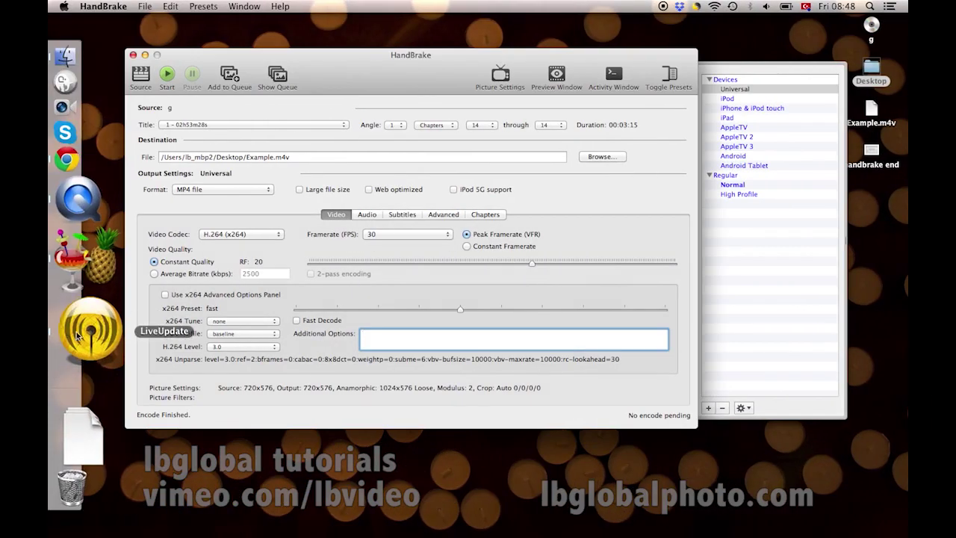
Quit the LiveUpdate summary and nudge the HandBrake window slightly up.
left_click(78, 336)
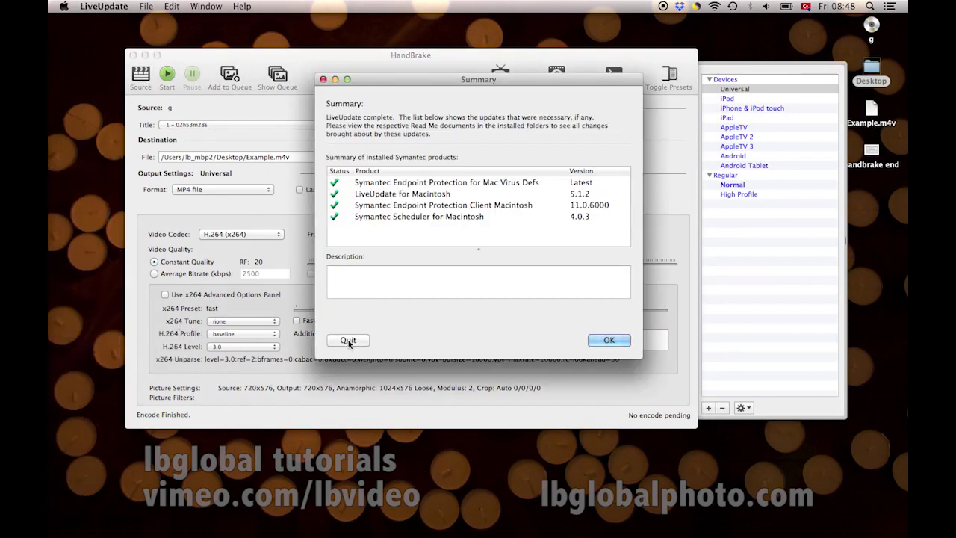
left_click(348, 340)
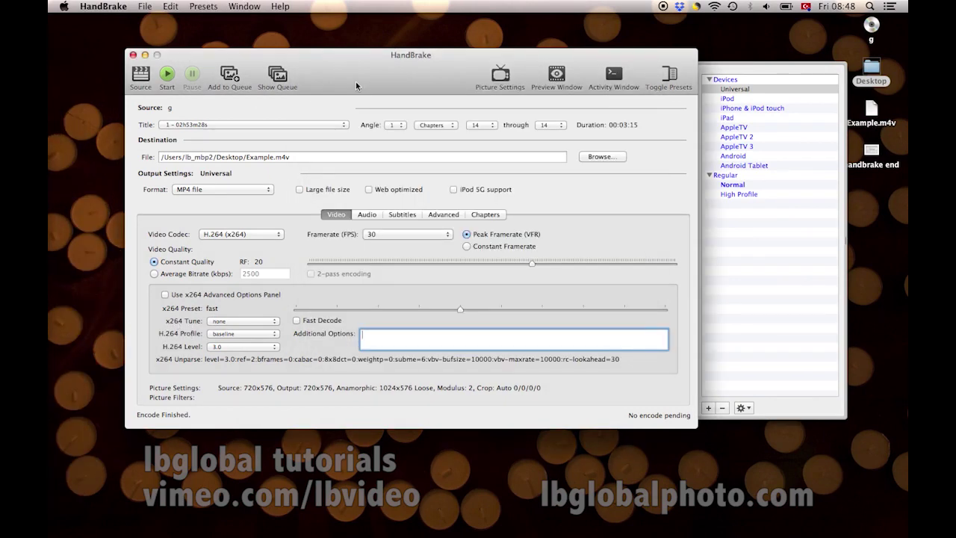
left_click_drag(358, 79, 368, 68)
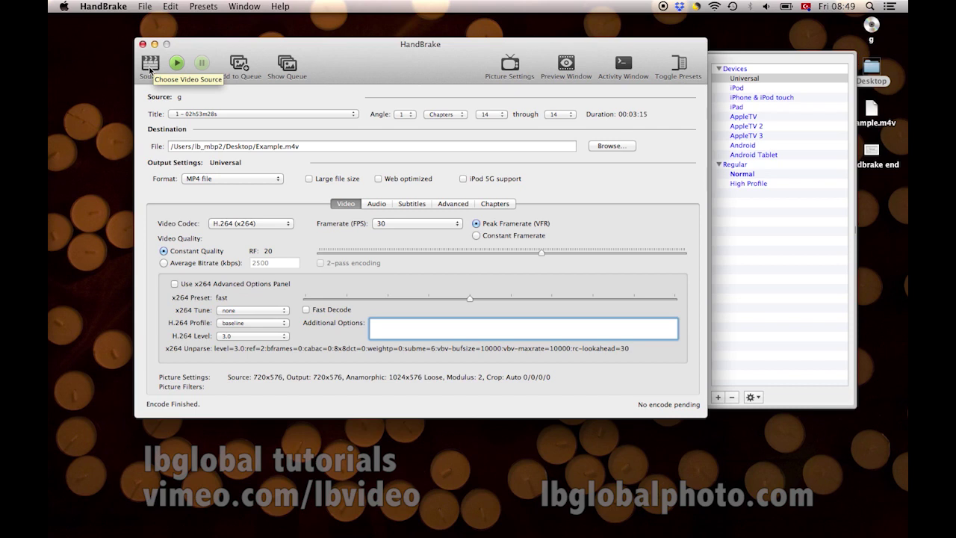
left_click(150, 68)
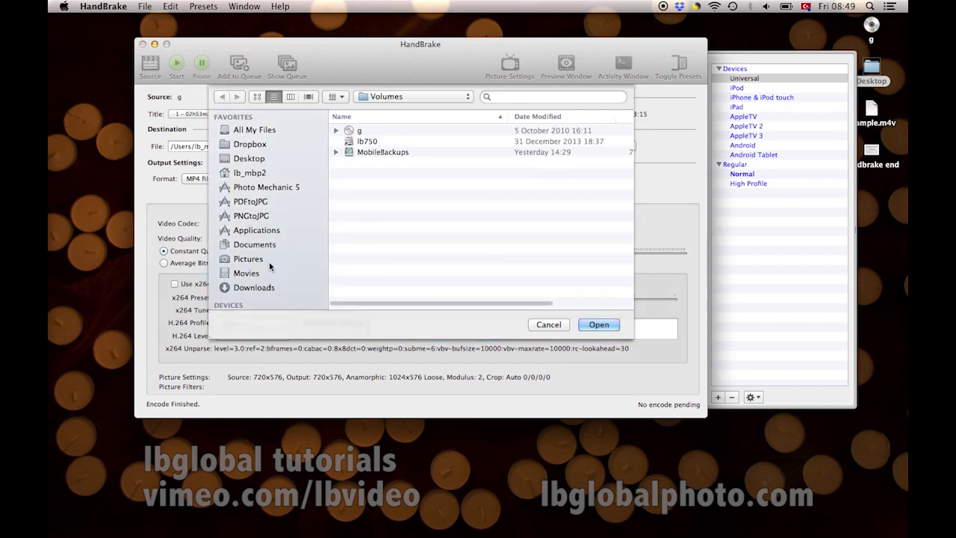
Choose the g DVD volume under Volumes as the source and scan its 02:53:28 title.
scroll(269, 261, "down", 1)
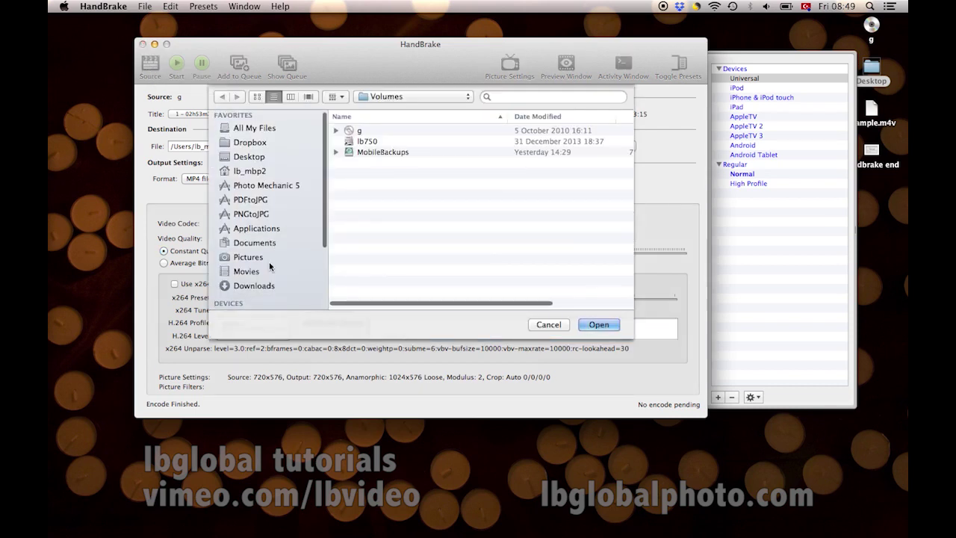
left_click(350, 132)
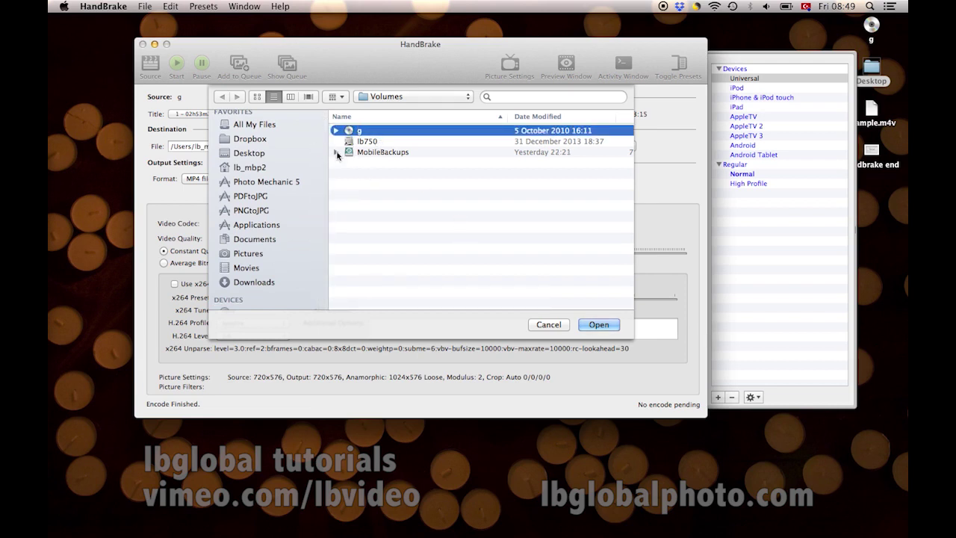
left_click(598, 325)
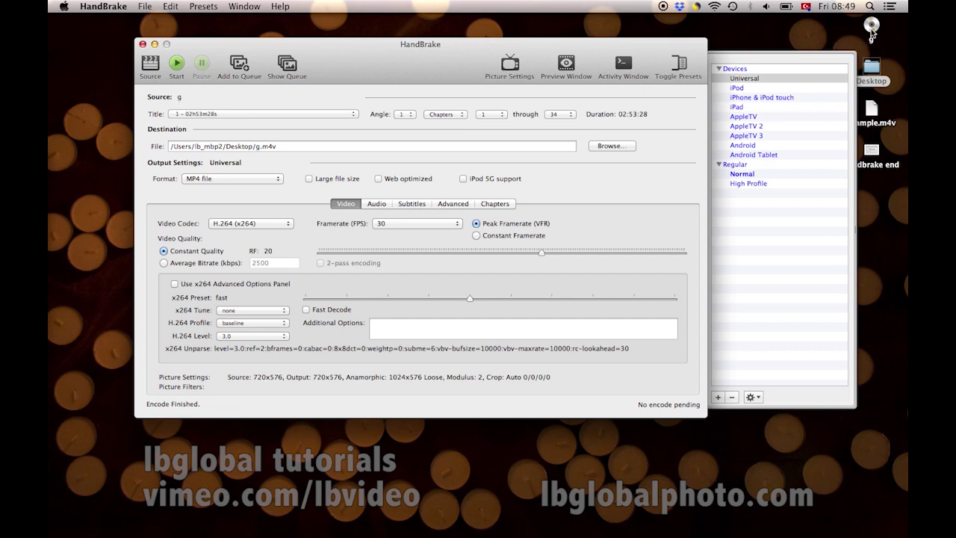
Keep Title 1 (02:53:28) with the encode range measured in chapters.
left_click(871, 31)
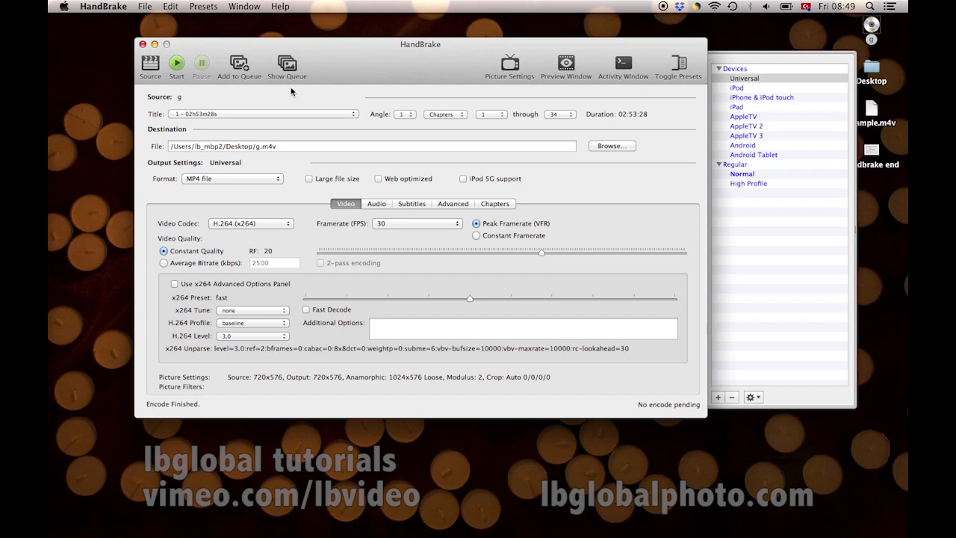
left_click(222, 115)
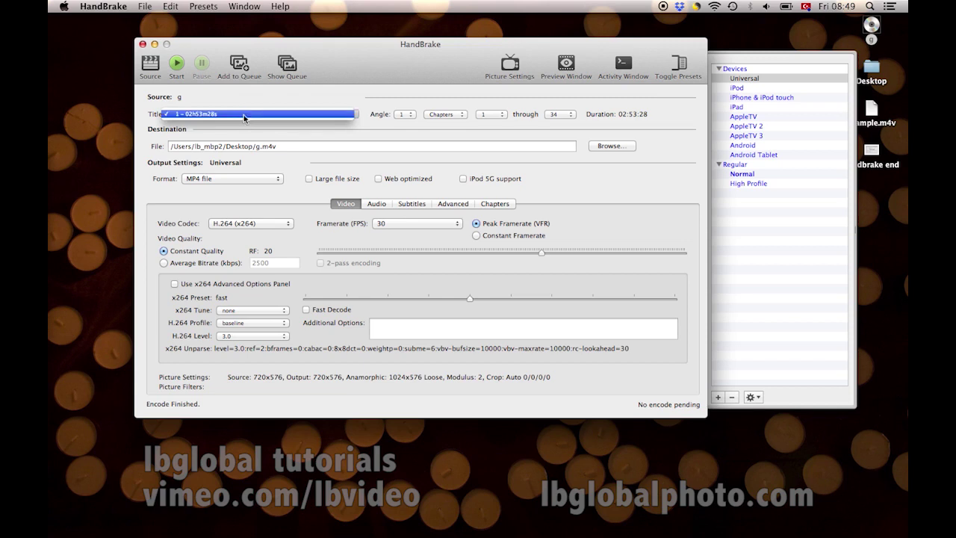
left_click(252, 103)
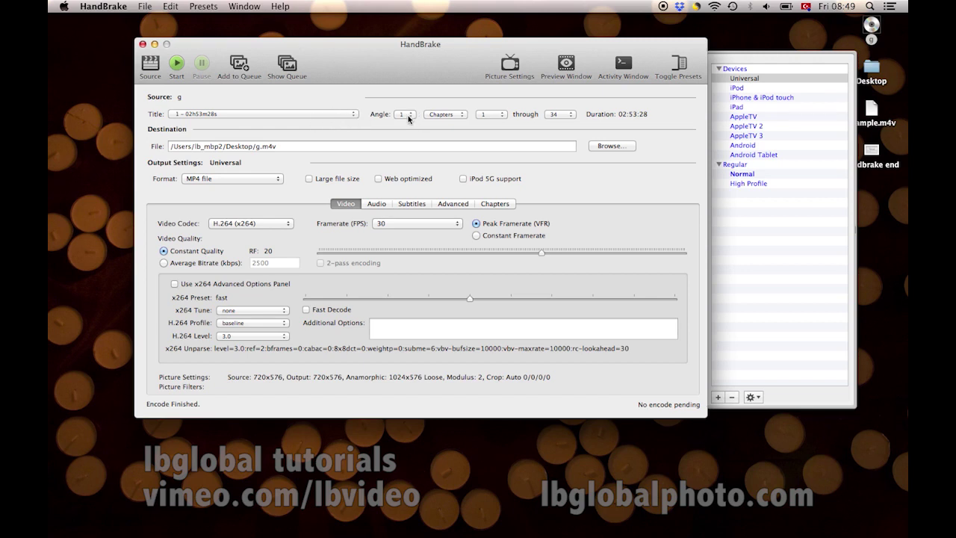
left_click(460, 117)
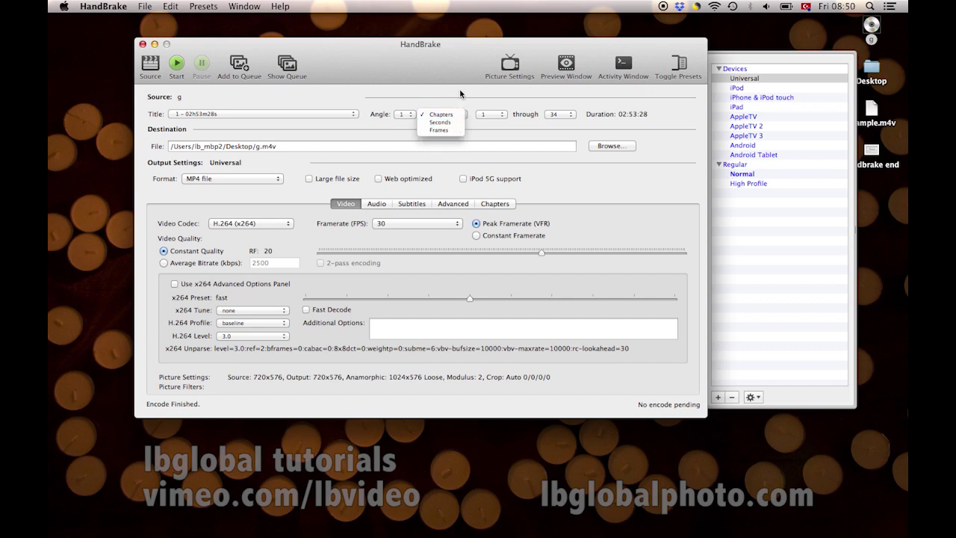
left_click(459, 89)
Set the chapter range to 14 through 14, giving a 00:03:15 duration.
left_click(496, 117)
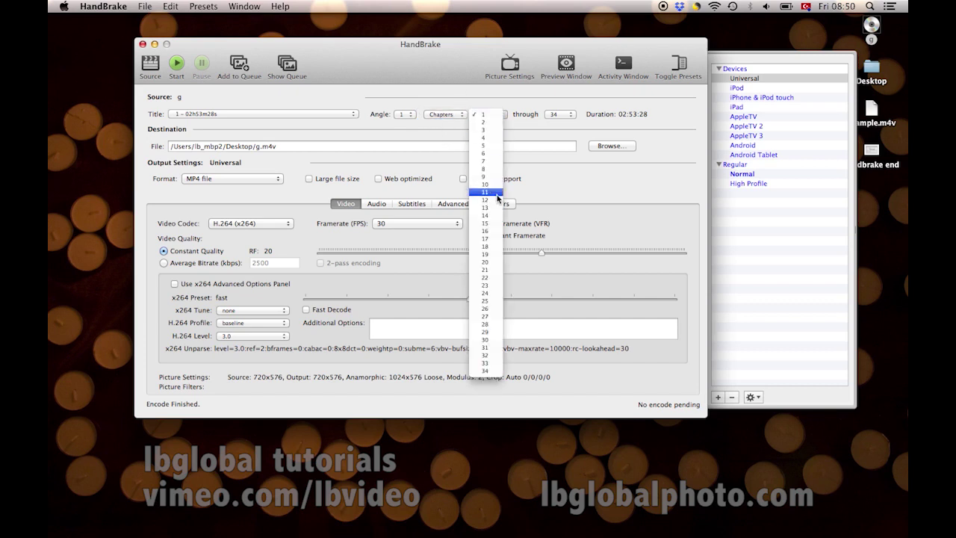
left_click(504, 215)
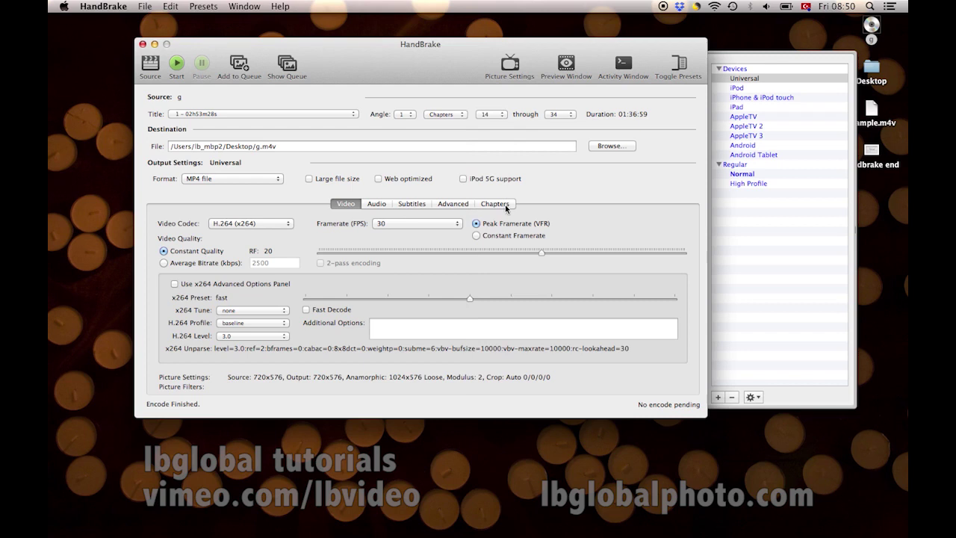
left_click(566, 118)
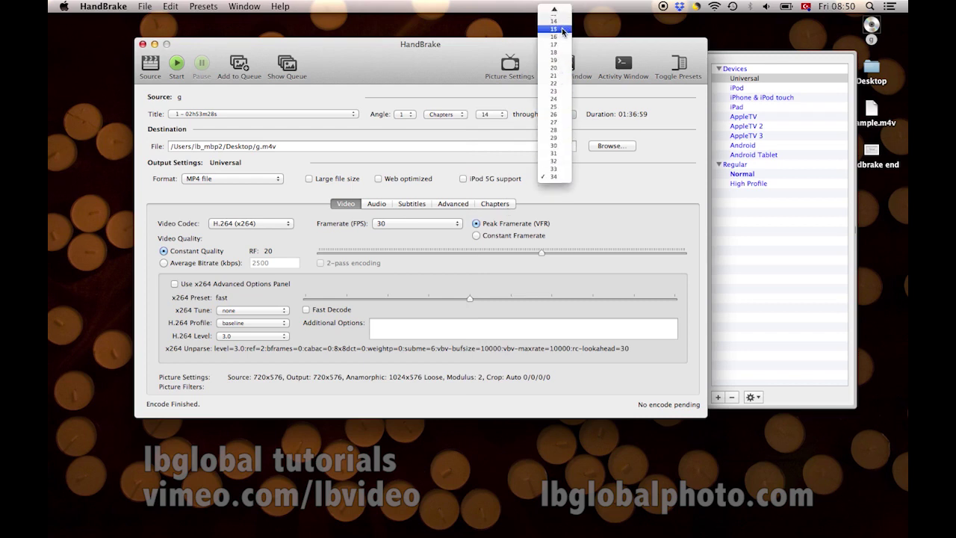
left_click(561, 21)
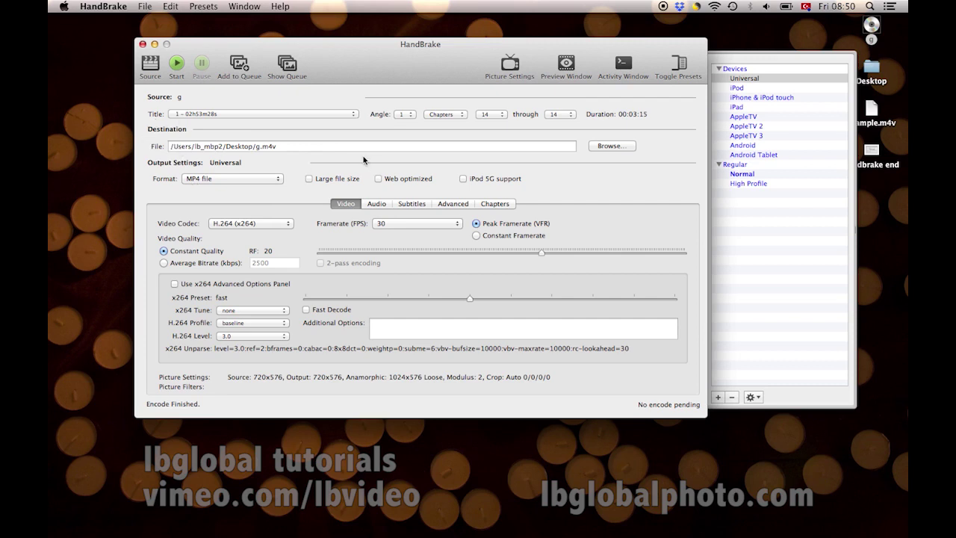
left_click(257, 147)
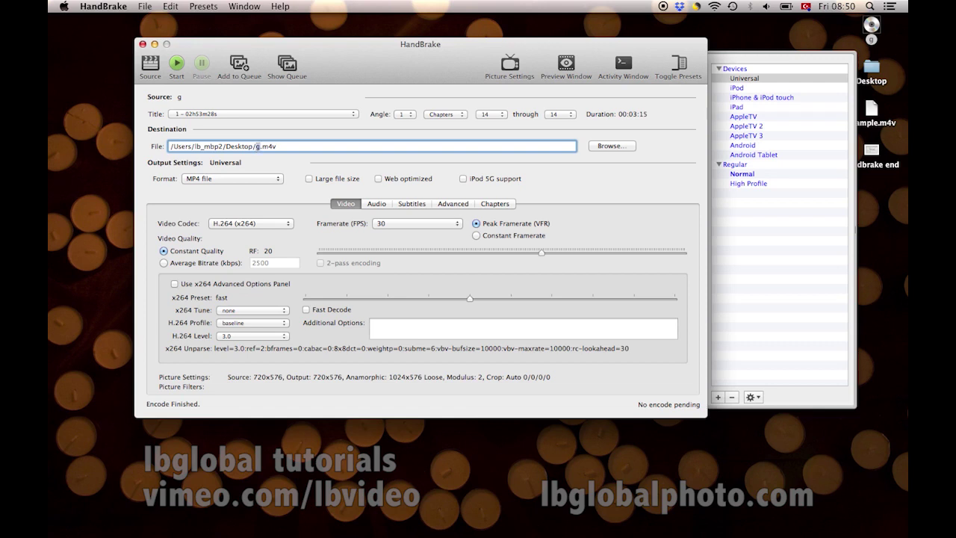
Rename the output to Example-Ch14 and apply the Android Tablet preset, producing Example-Ch14.mp4.
key("Delete")
type("Example-Ch14")
left_click(677, 66)
left_click(679, 66)
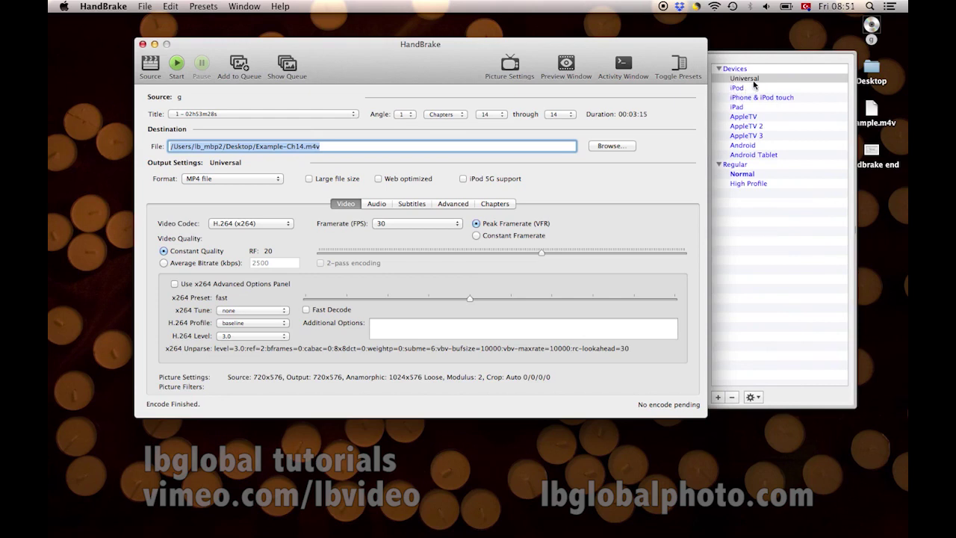
left_click(750, 156)
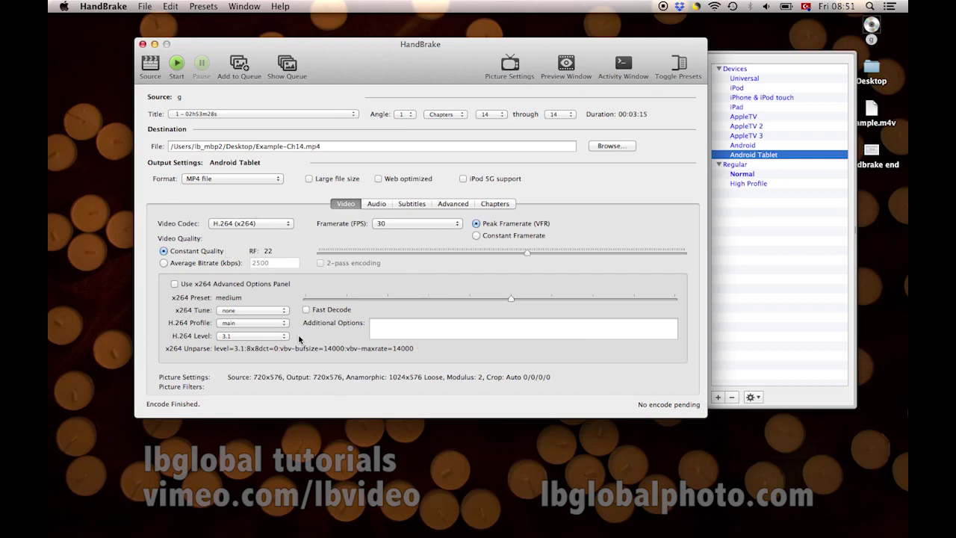
Keep the English AC3 5.1 audio track, encoded to AAC with a Dolby Pro Logic II mixdown.
left_click(381, 204)
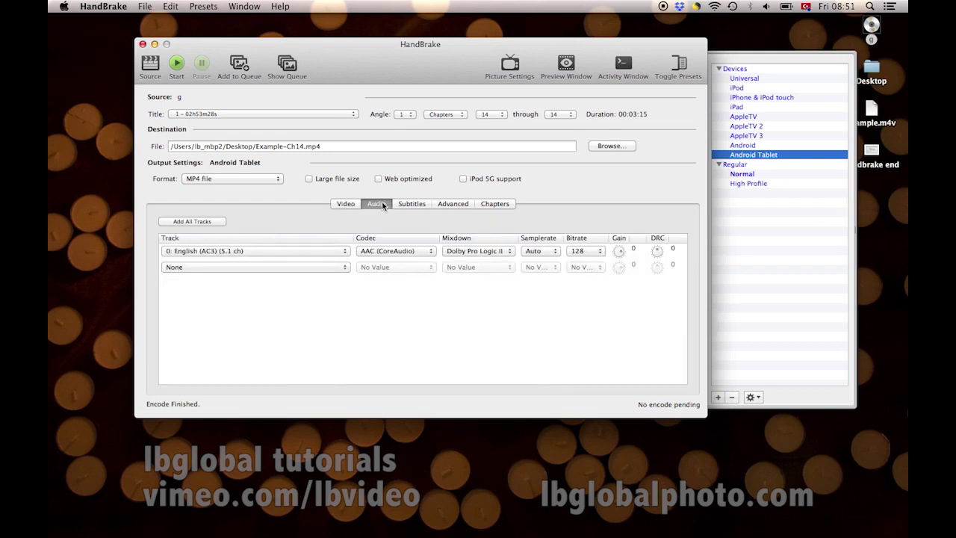
left_click(244, 250)
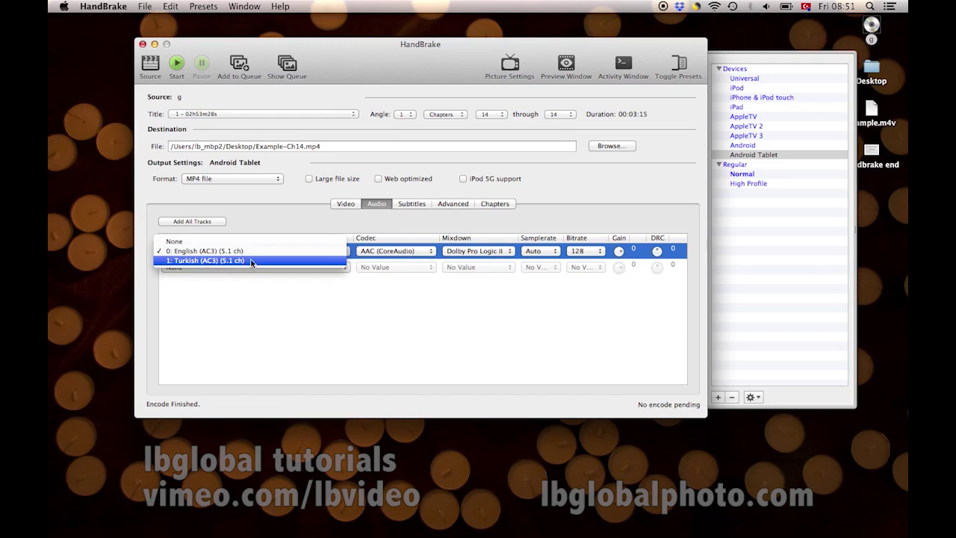
left_click(290, 208)
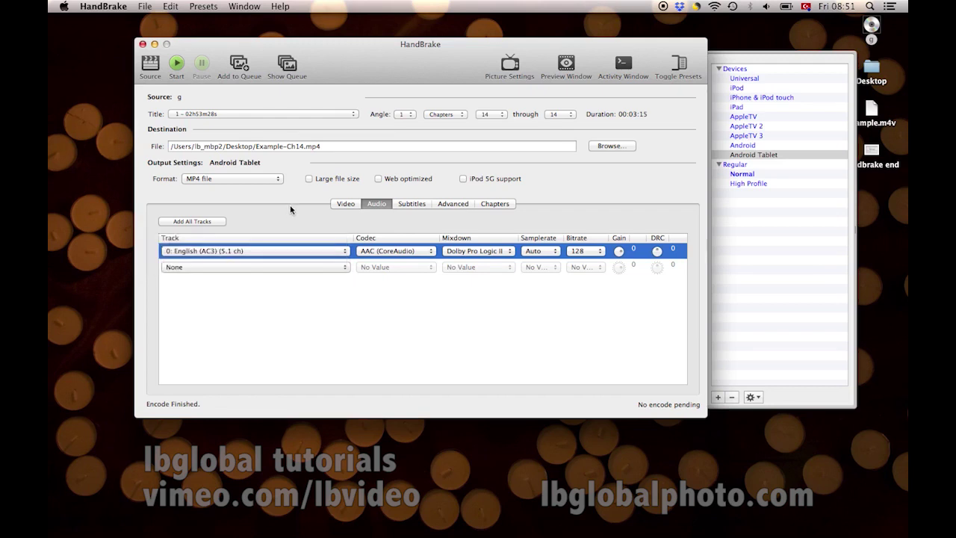
Select the '0 - English (Bitmap) (VOBSUB)' subtitle track with Burned In left checked.
left_click(410, 203)
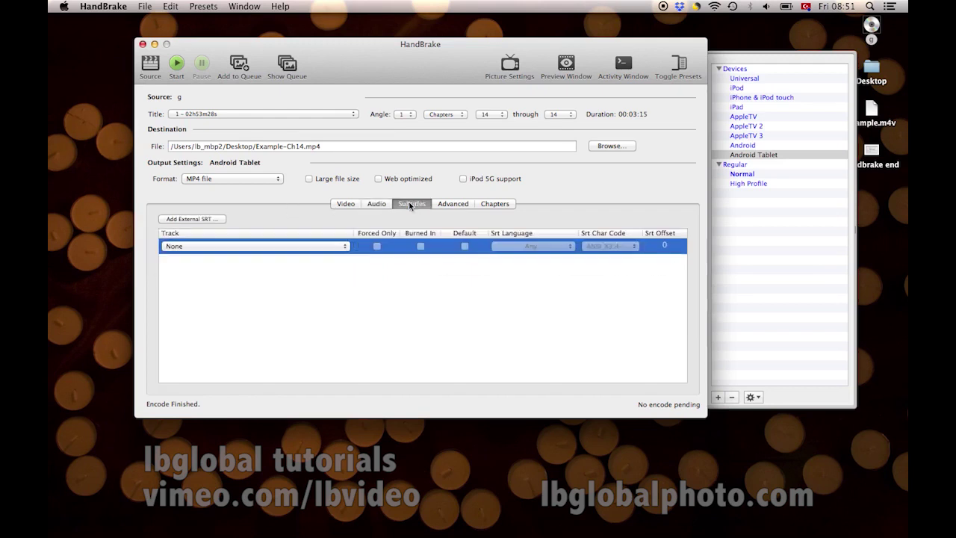
left_click(319, 247)
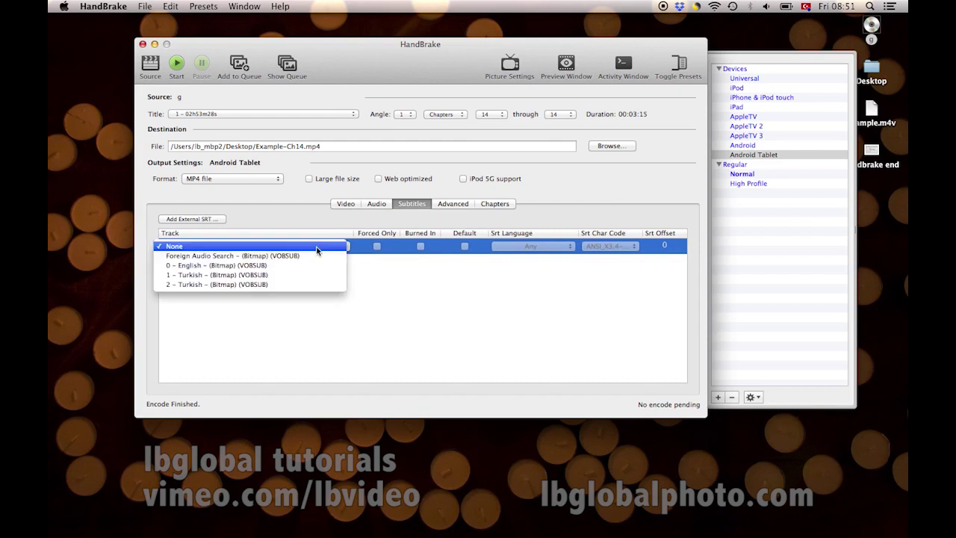
left_click(254, 265)
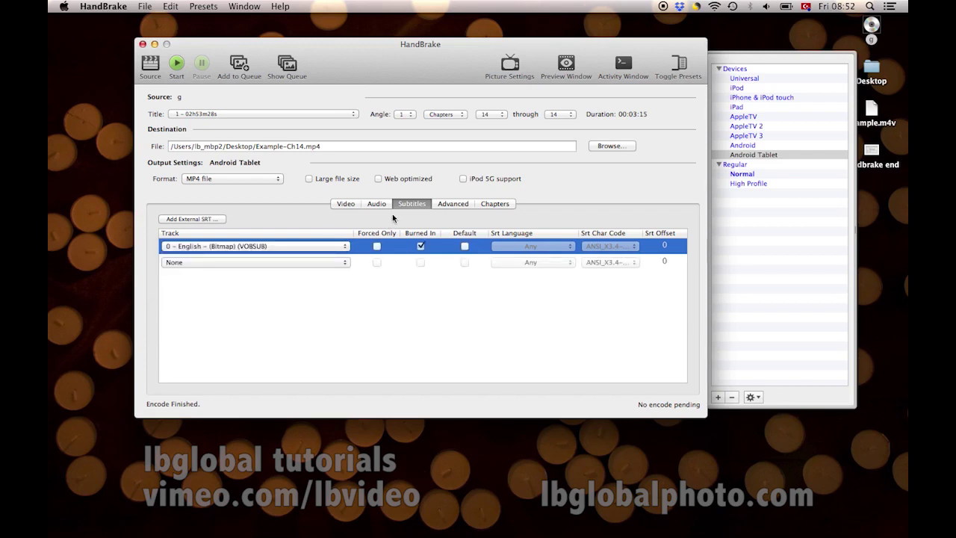
left_click(294, 251)
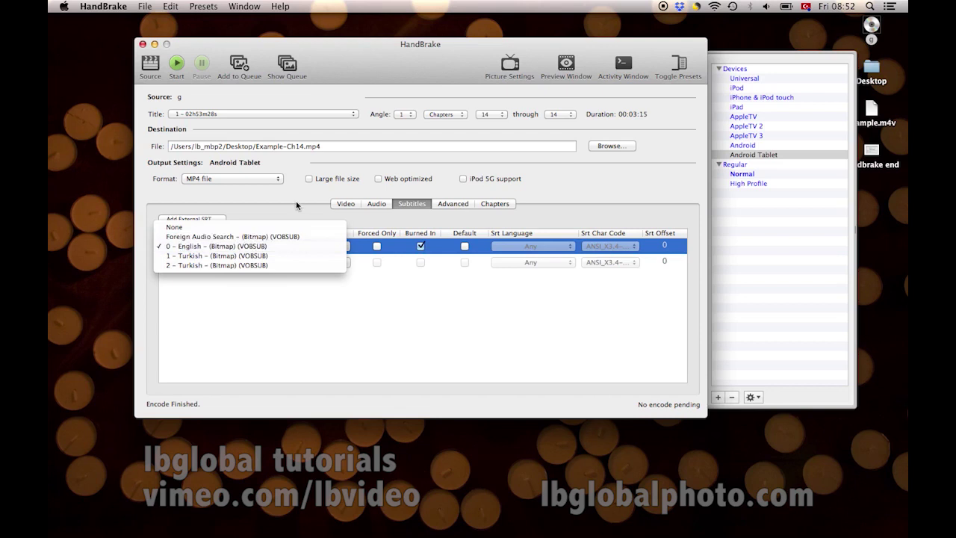
left_click(415, 241)
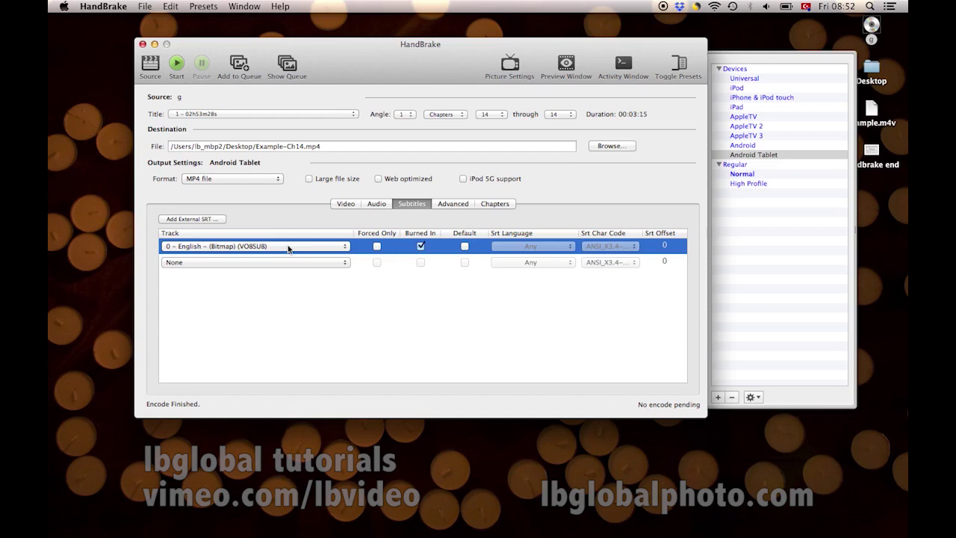
left_click(570, 64)
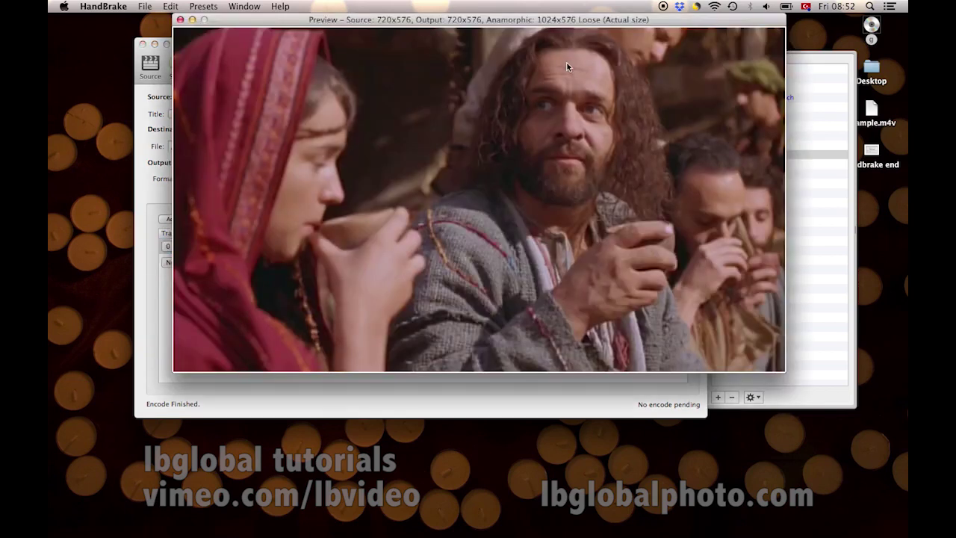
Play a live preview clip, pause on a subtitled frame, then close the preview window.
mouse_move(417, 229)
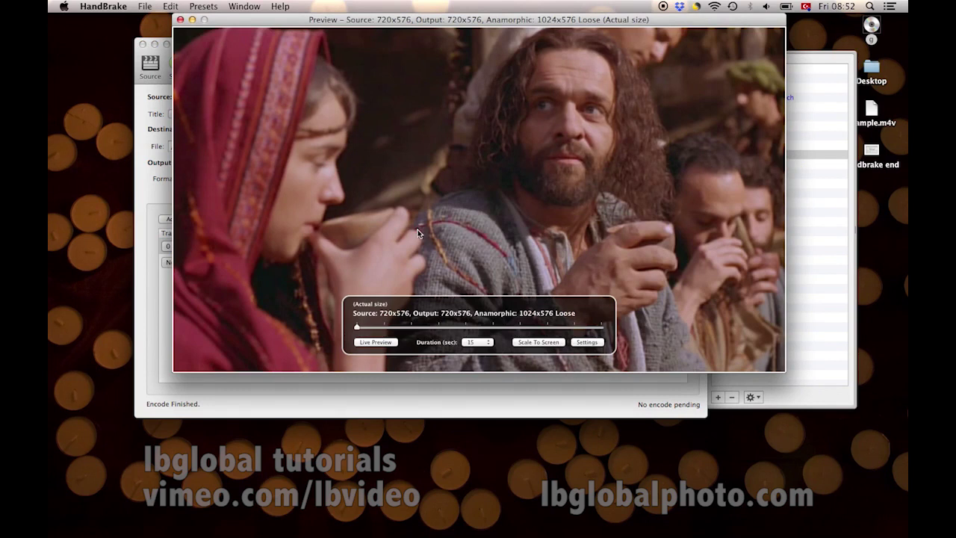
left_click(371, 341)
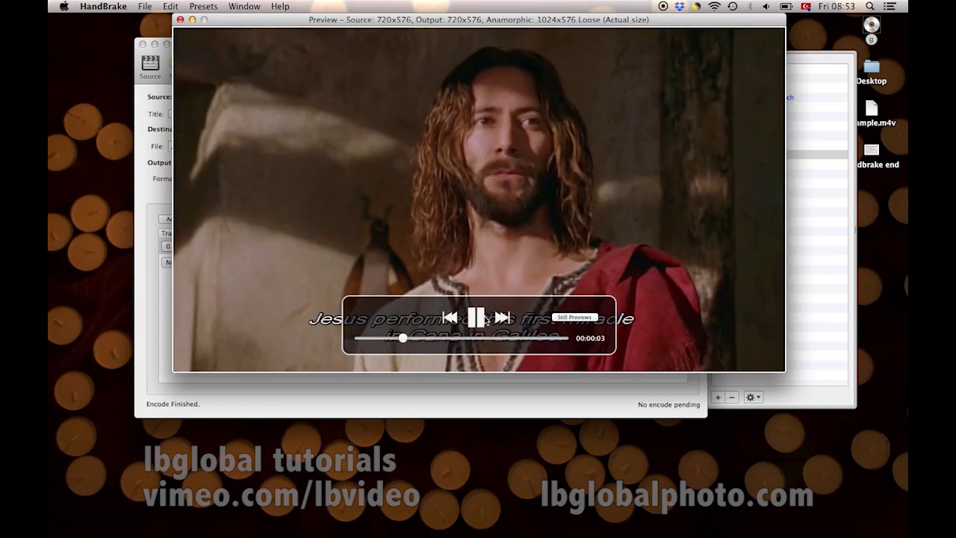
left_click(476, 323)
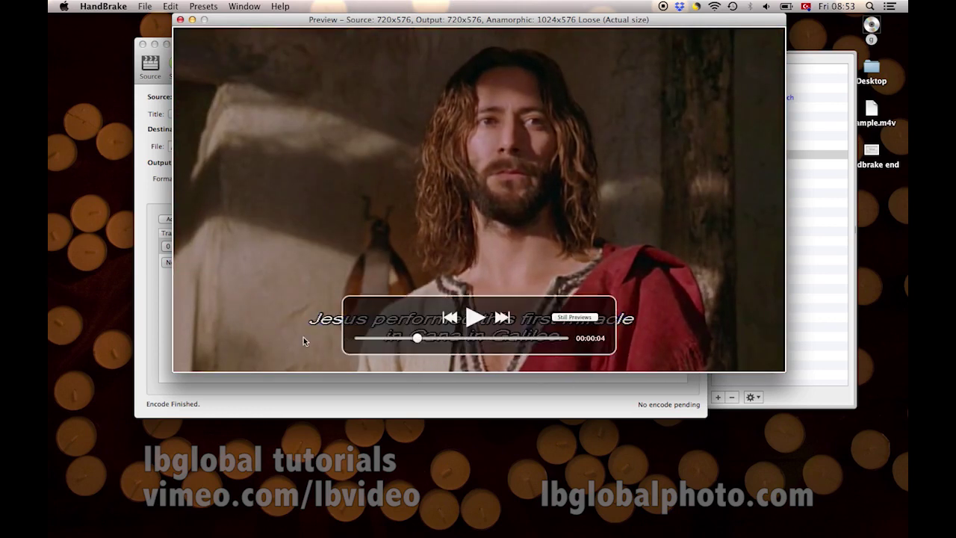
left_click(180, 20)
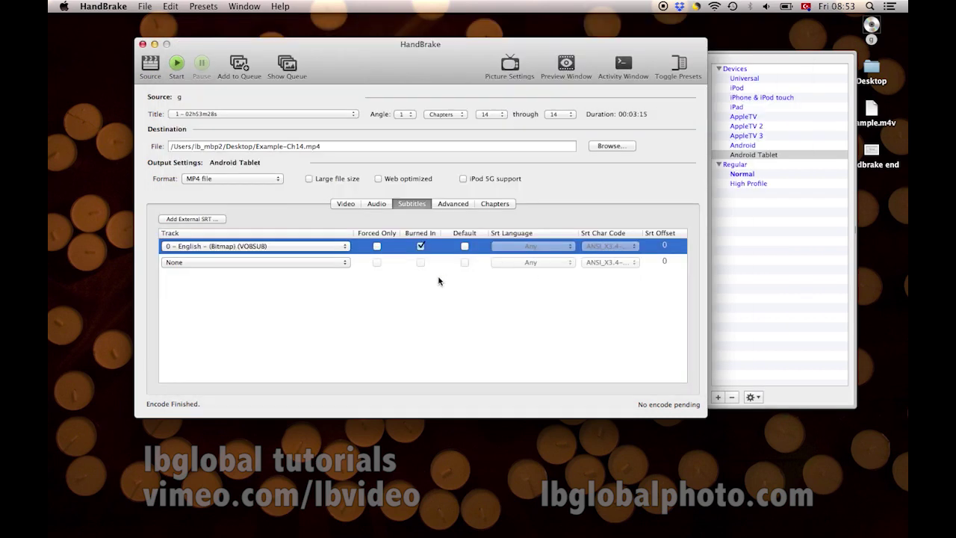
Review the Advanced and Chapters settings, then start encoding Example-Ch14.mp4.
left_click(452, 204)
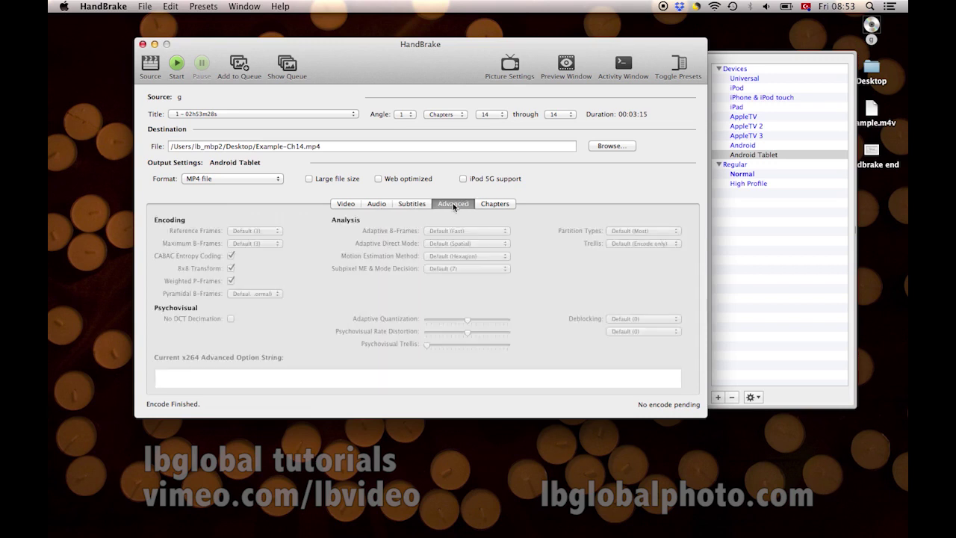
left_click(502, 206)
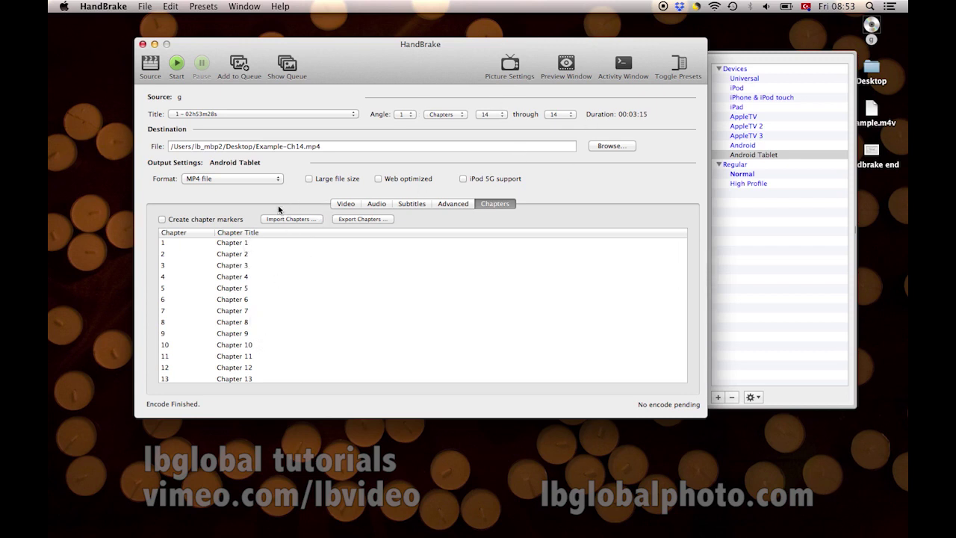
double_click(236, 246)
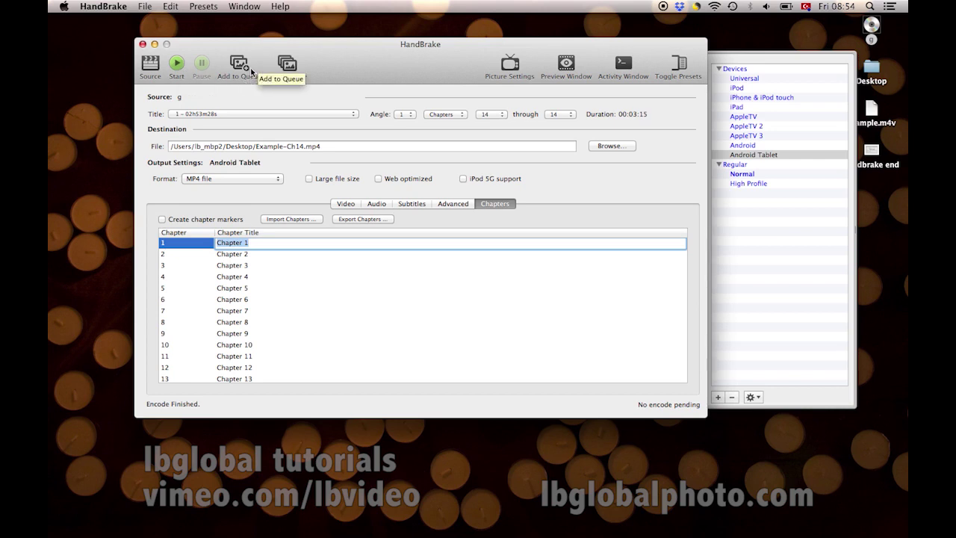
left_click(178, 64)
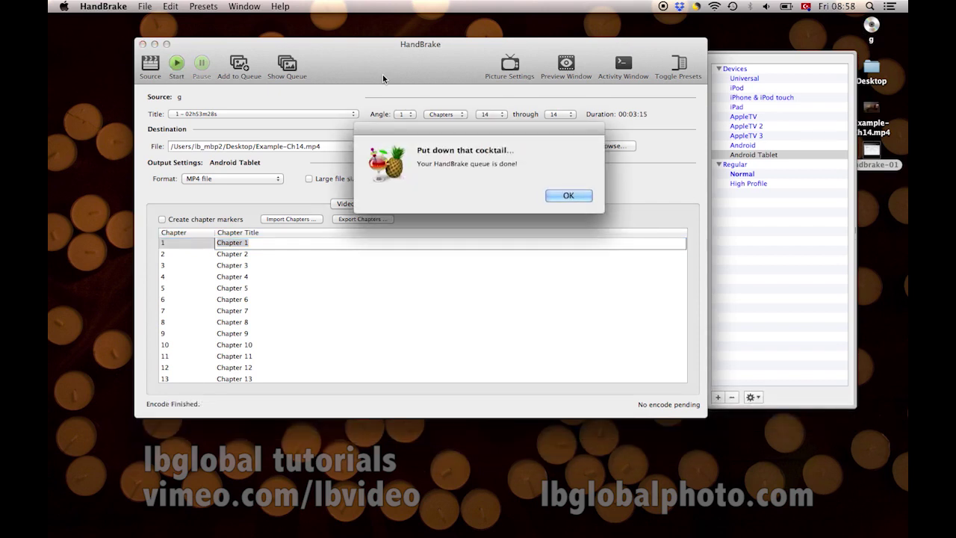
Dismiss the queue-done message after the encode finishes.
left_click(562, 197)
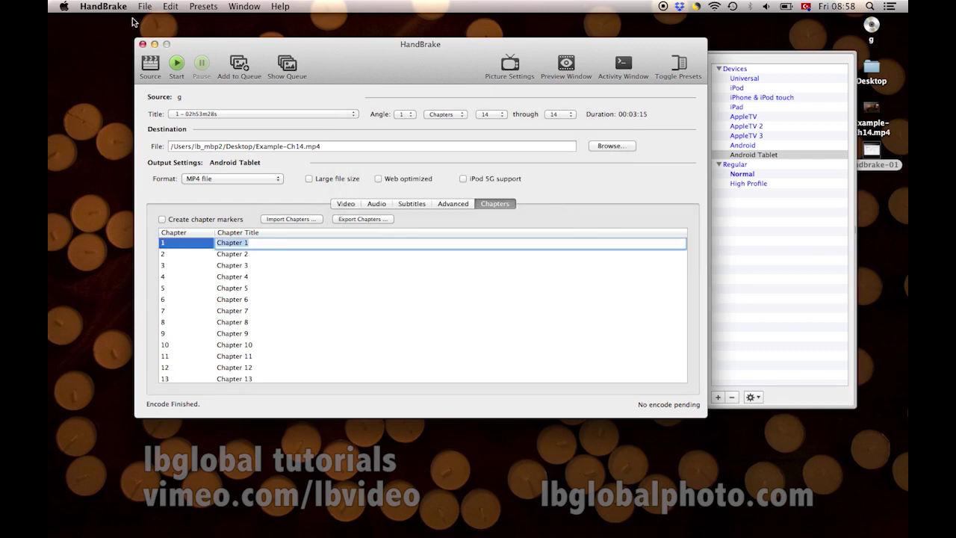
left_click(104, 7)
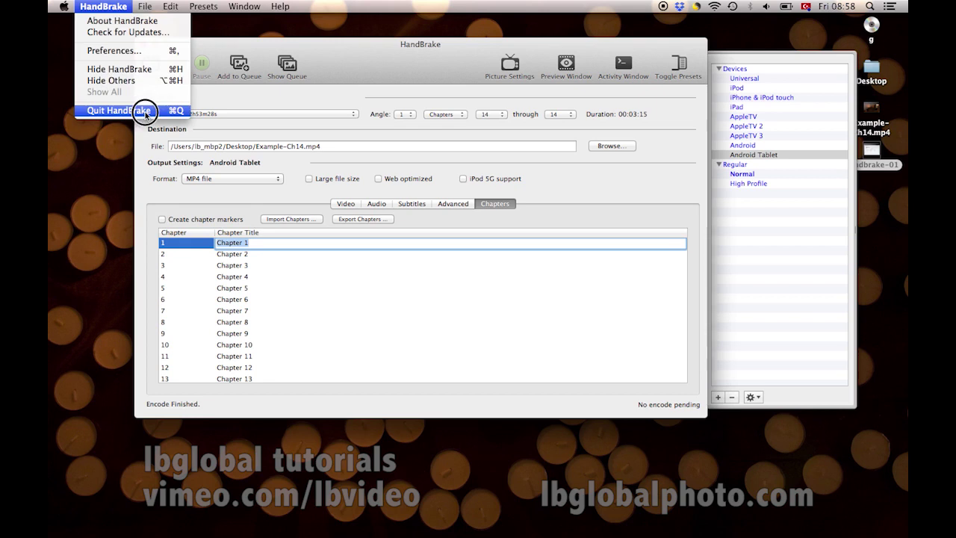
Quit HandBrake and Quick Look Example-Ch14.mp4 on the desktop, then close the preview.
left_click(145, 112)
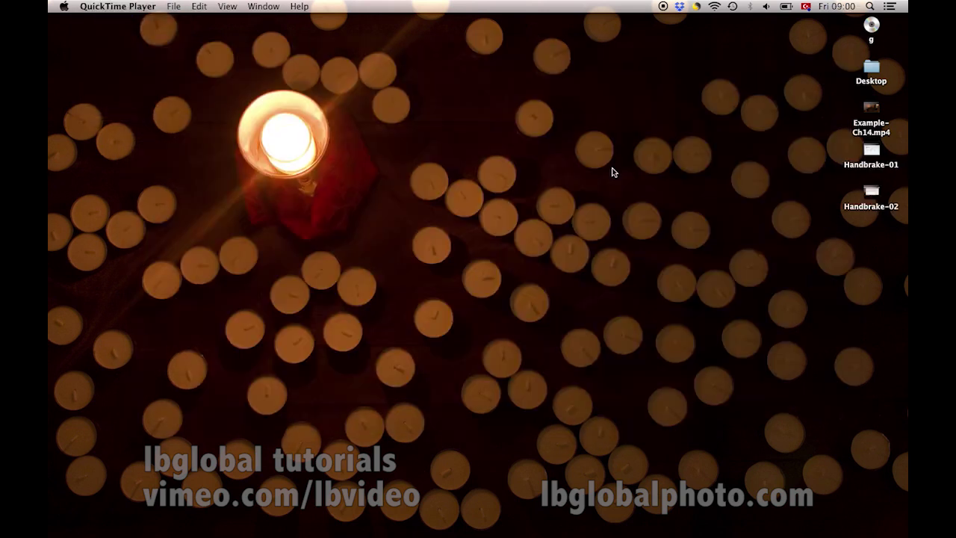
left_click(864, 112)
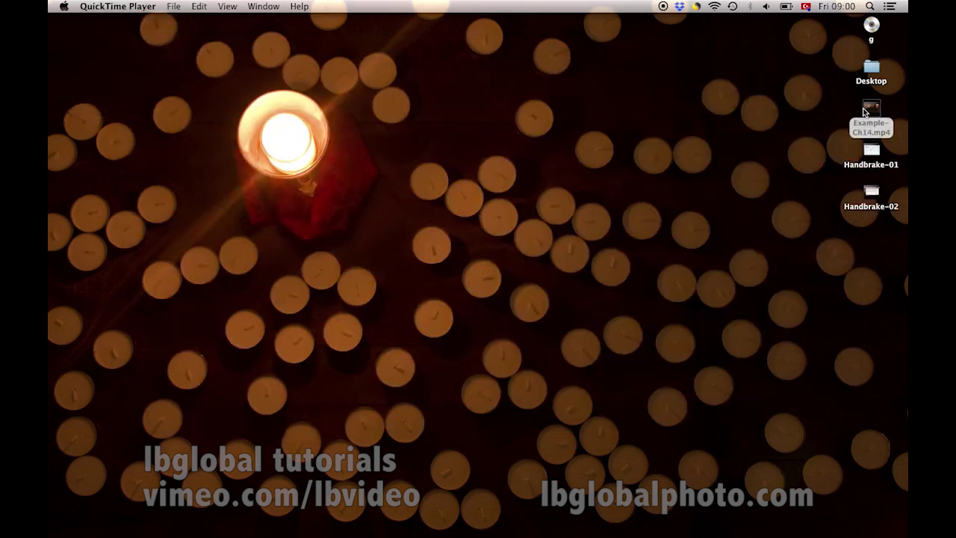
key("space")
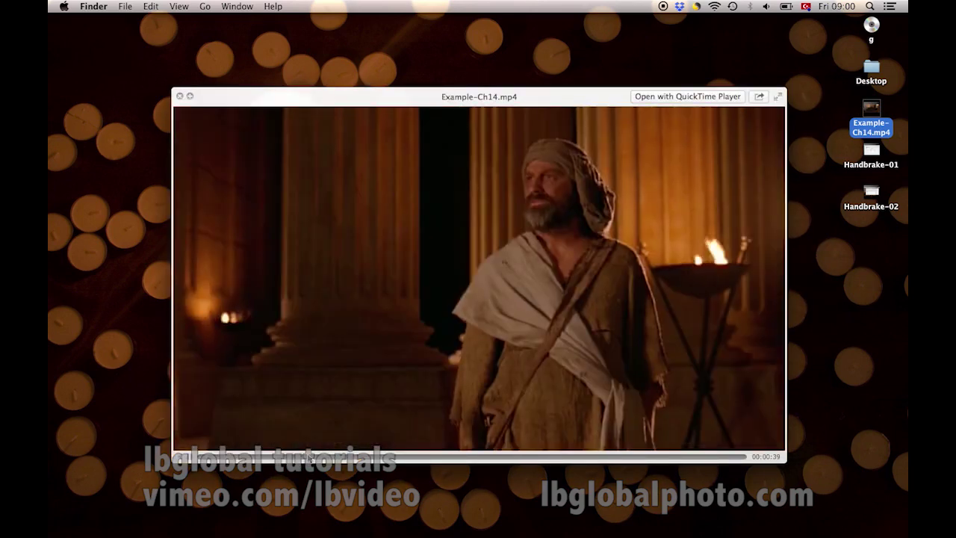
key("space")
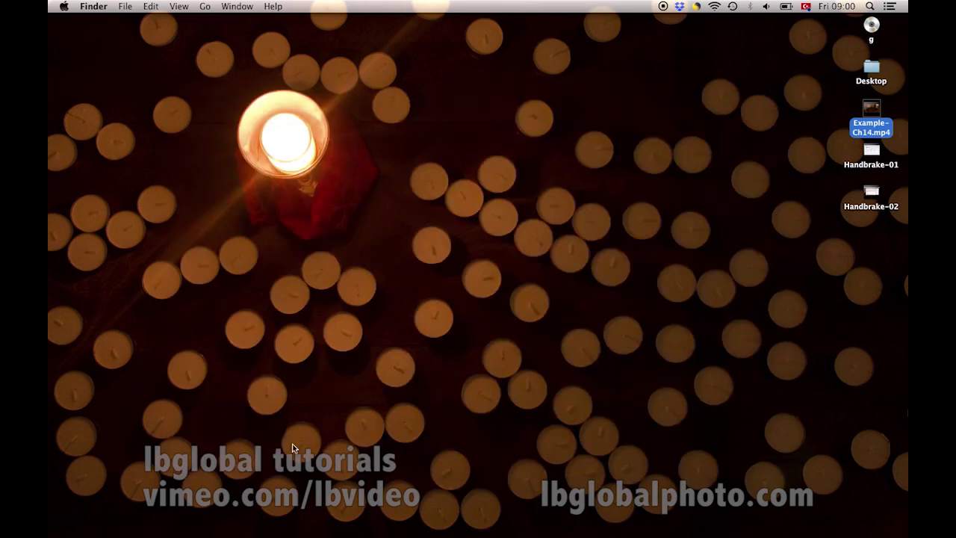